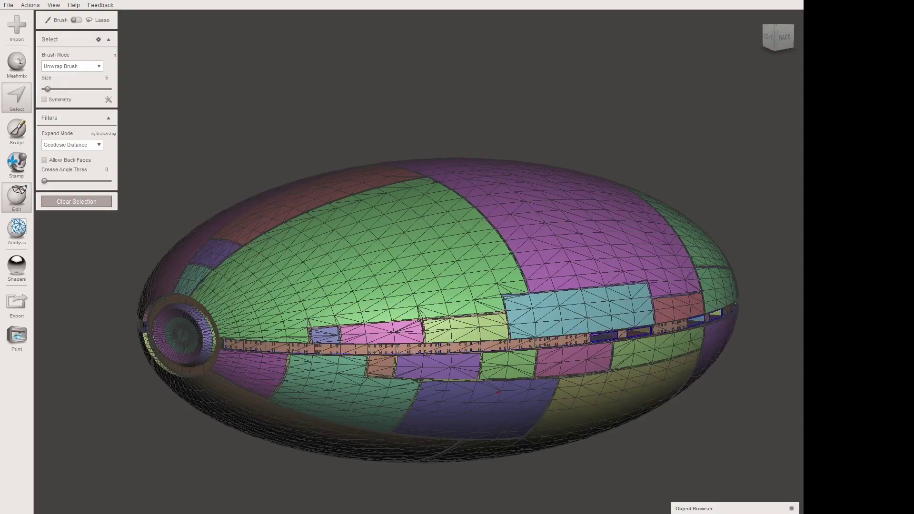
Step: Check the hull's overall dimensions with the Transform tool, then cancel it
drag(494, 492, 456, 482)
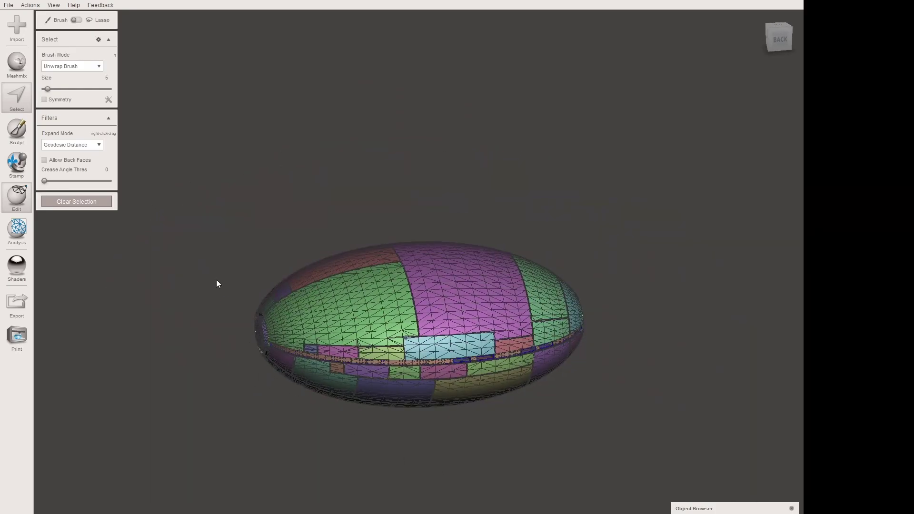
click(19, 233)
key(t)
drag(83, 174, 91, 173)
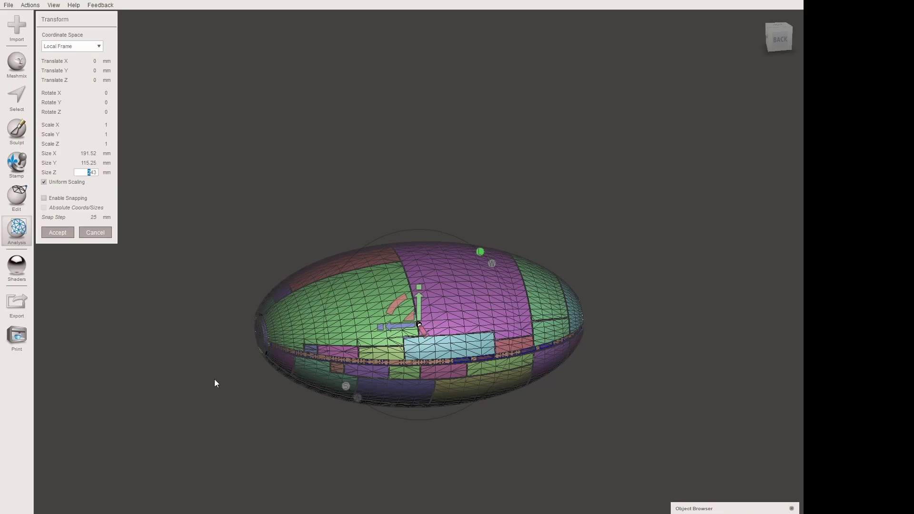
click(103, 235)
Step: Examine the hull's panel layout and the seam band along its side
right_drag(349, 381, 375, 327)
scroll(375, 319, up, 4)
middle_drag(375, 315, 380, 372)
right_drag(380, 372, 386, 317)
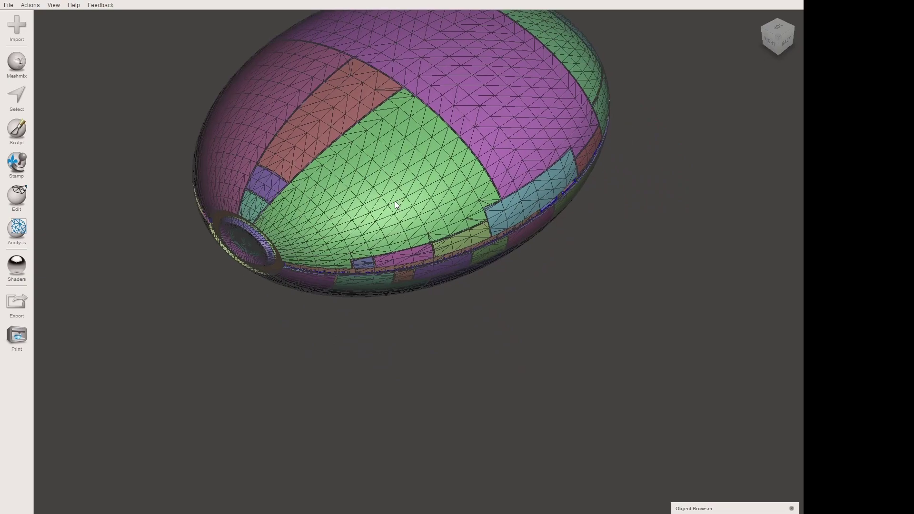
right_drag(396, 200, 404, 274)
scroll(402, 275, up, 3)
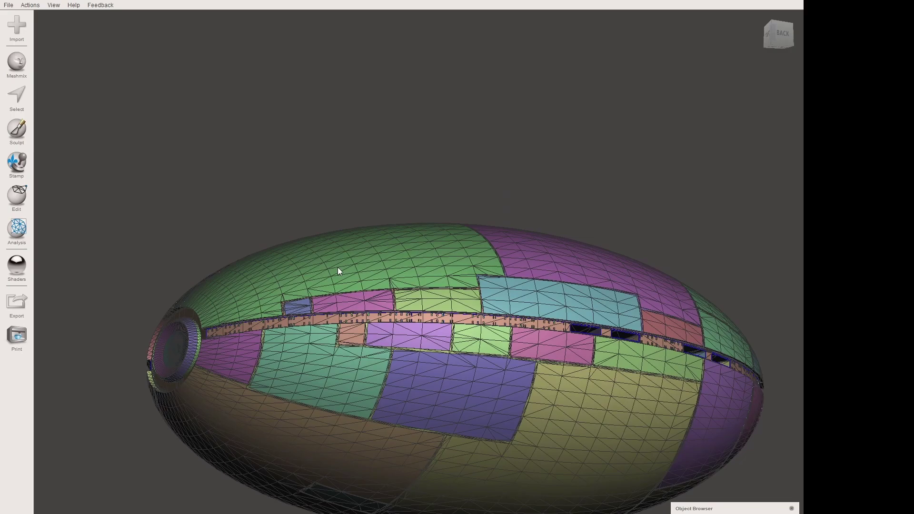
right_drag(365, 362, 381, 348)
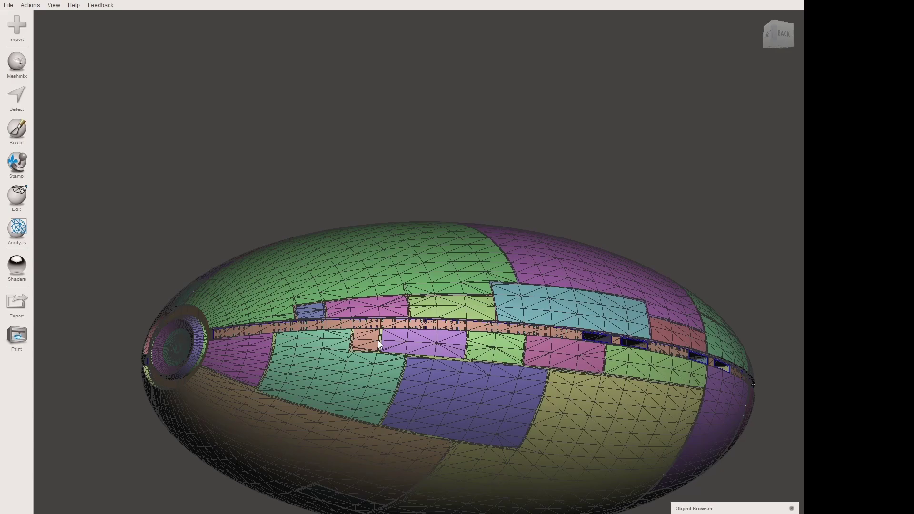
right_drag(245, 387, 419, 347)
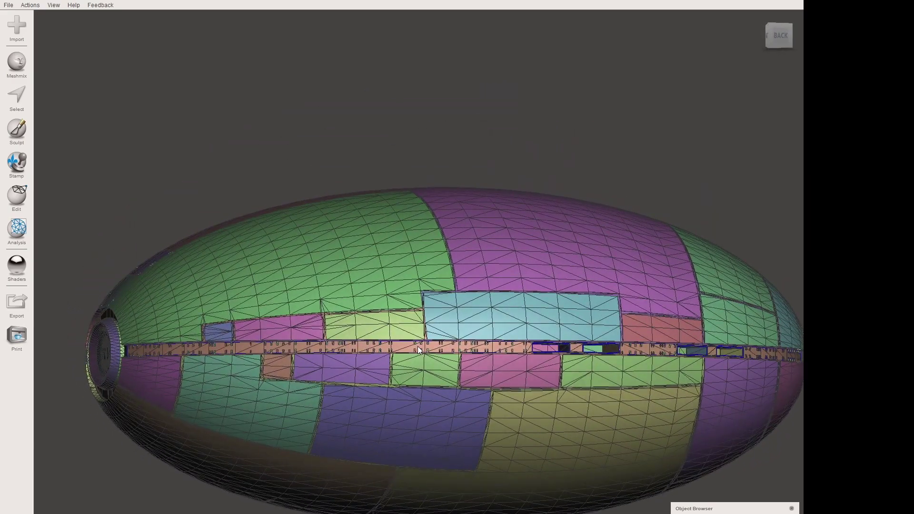
scroll(295, 357, down, 1)
mouse_move(295, 349)
right_down()
mouse_move(297, 404)
mouse_move(344, 412)
mouse_move(427, 350)
mouse_move(373, 336)
mouse_move(318, 361)
mouse_move(410, 396)
mouse_move(290, 347)
right_up()
Step: Recheck the hull's dimensions with the Transform tool from the side and the underside, cancelling each time
key(ctrl+t)
click(98, 234)
right_drag(429, 419, 361, 286)
key(ctrl+t)
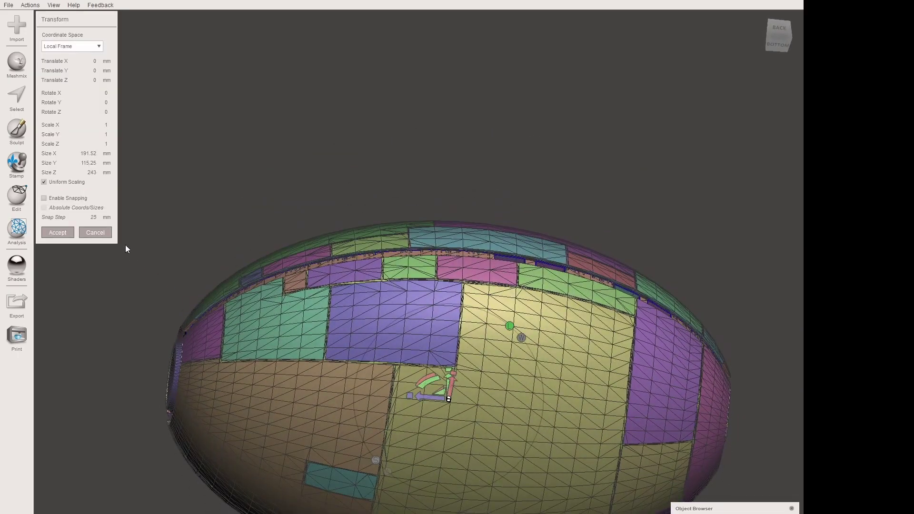
click(99, 233)
Step: Transform the small keyhole-shaped part to about X -109.7 mm and Z 92.5 mm, aligning it with the hull
right_drag(343, 333, 64, 65)
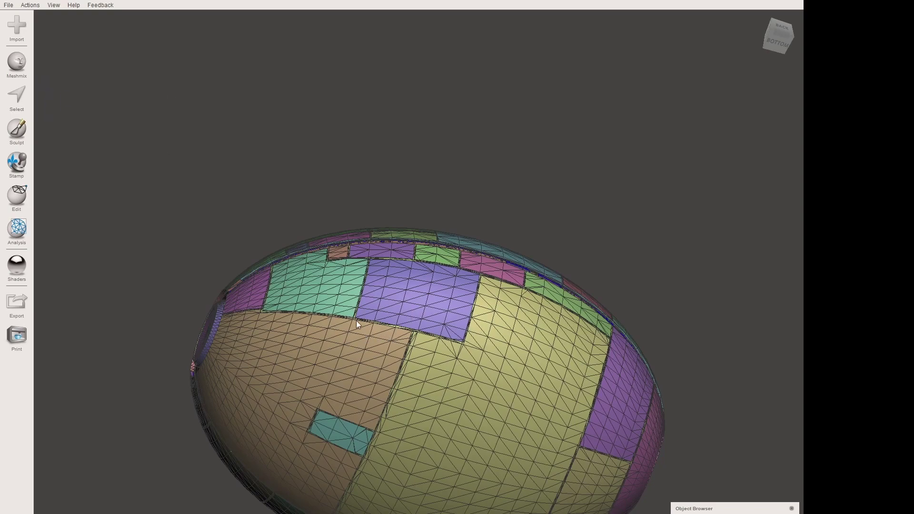
right_drag(510, 345, 588, 297)
scroll(510, 483, down, 5)
key(t)
drag(566, 423, 508, 453)
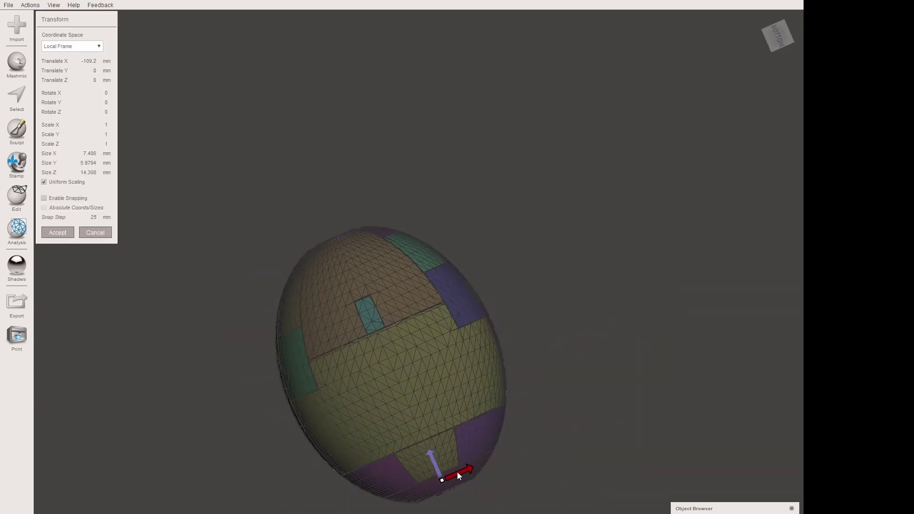
drag(437, 464, 408, 380)
key(ctrl+z)
drag(446, 475, 385, 367)
right_drag(385, 367, 478, 366)
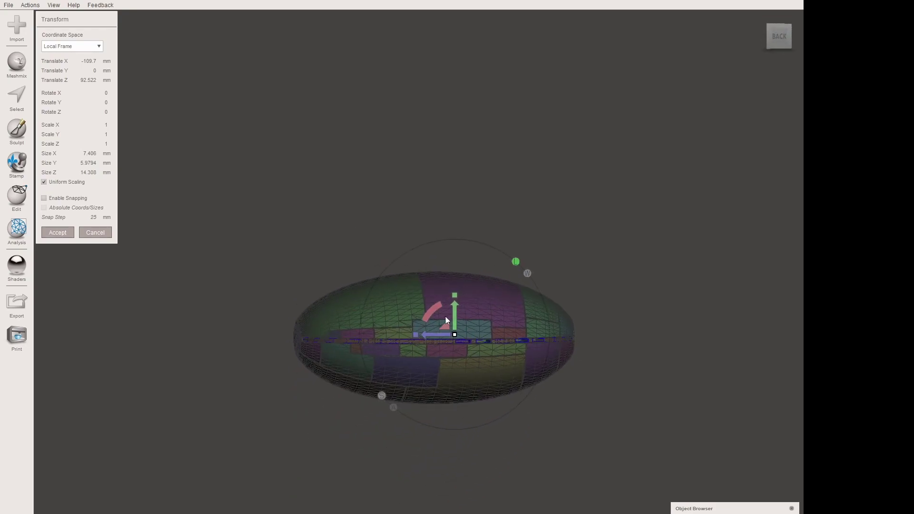
Step: Lower the small part to about Y -61.84 mm at the hull's underside and shift it to about Z 109.26 mm
drag(456, 314, 454, 390)
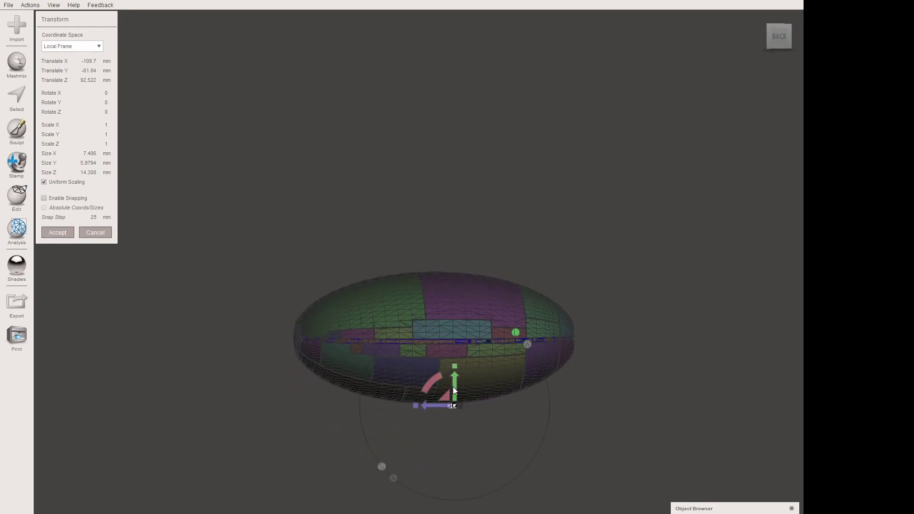
right_drag(453, 387, 481, 179)
scroll(481, 179, up, 7)
right_drag(406, 407, 572, 218)
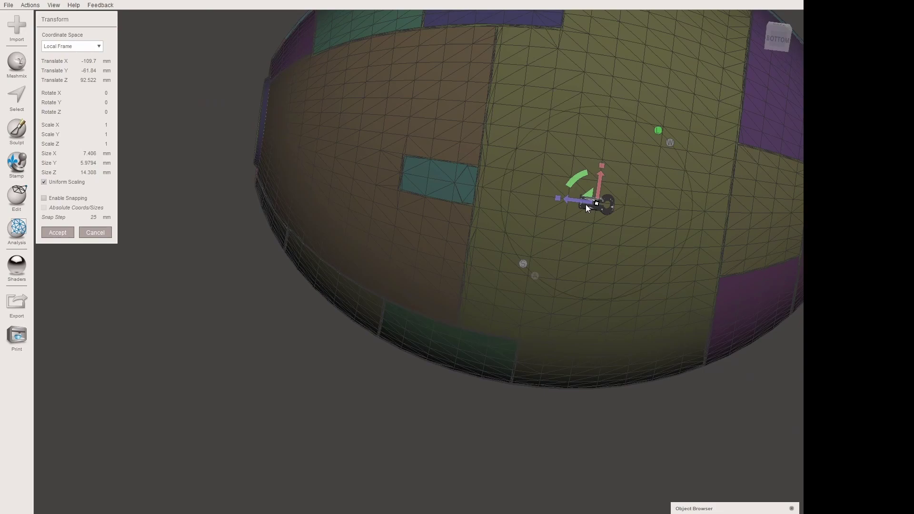
drag(589, 201, 547, 212)
Step: Centre the small part sideways on the hull's underside at about X -110 mm and accept the transform
right_drag(546, 211, 549, 370)
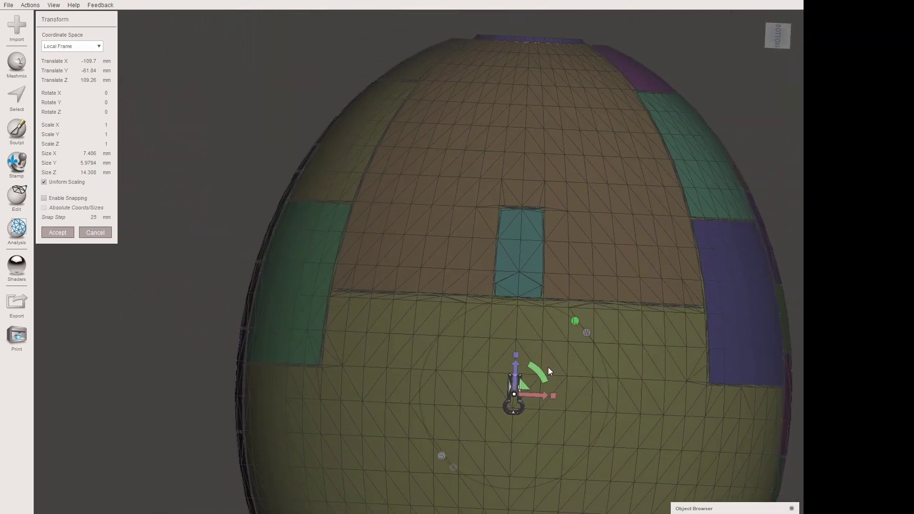
scroll(547, 367, up, 10)
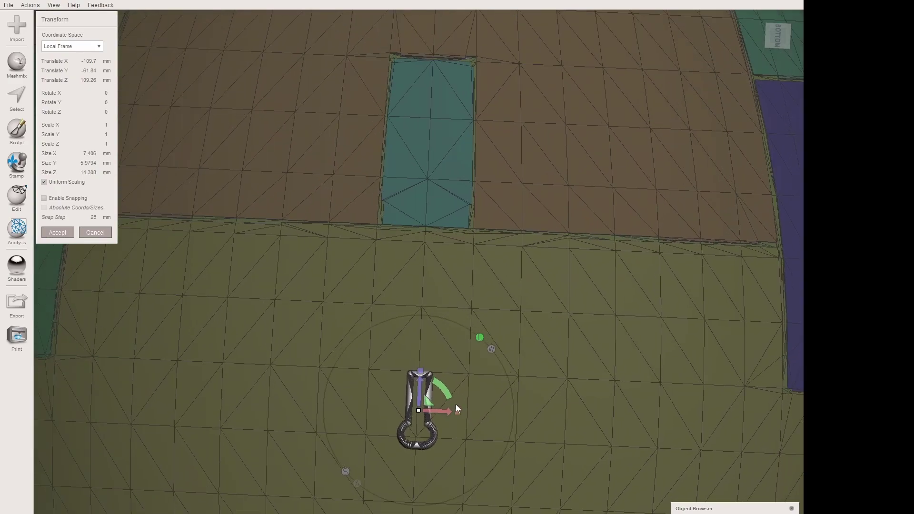
scroll(456, 406, up, 2)
middle_drag(451, 440, 479, 367)
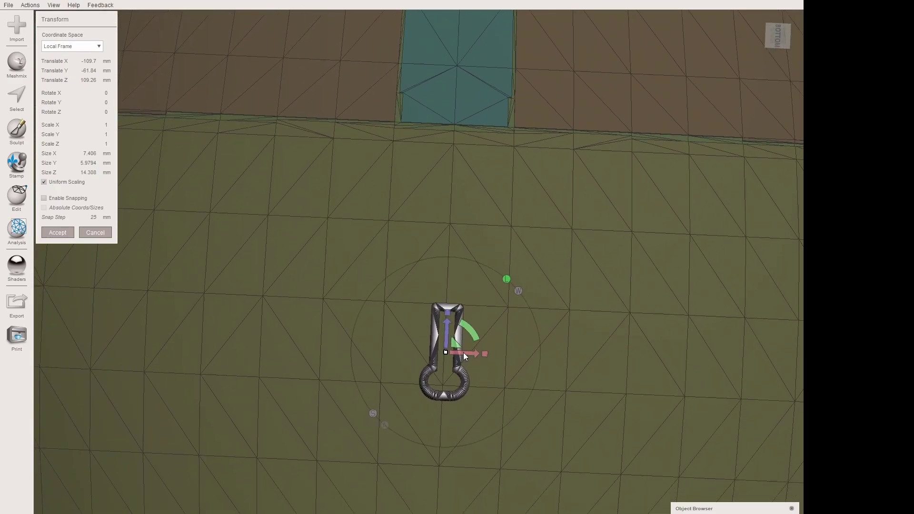
drag(463, 352, 462, 354)
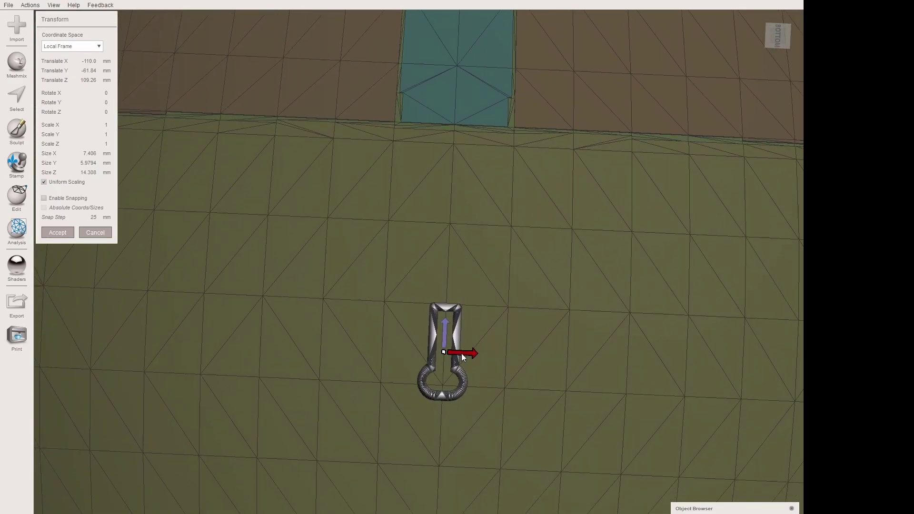
drag(461, 353, 461, 355)
key(a)
Step: Nudge the small part's position on the hull's underside with a second Transform and accept it
right_drag(461, 354, 390, 355)
middle_drag(411, 416, 400, 359)
key(t)
mouse_move(444, 434)
mouse_down()
mouse_move(445, 460)
mouse_move(445, 444)
mouse_up()
key(a)
Step: Select the hull together with the small part and join them into one object
right_drag(502, 396, 448, 427)
scroll(415, 426, down, 10)
middle_drag(388, 294, 456, 342)
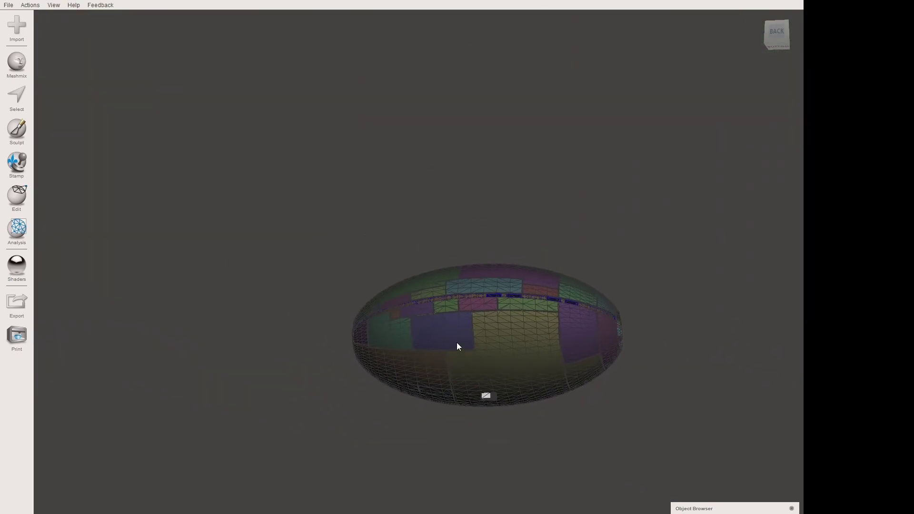
shift+click(457, 342)
click(89, 84)
right_drag(413, 313, 547, 332)
Step: Select the purple, teal, blue, orange, pink and green panel groups just below the hull's side seam
key(s)
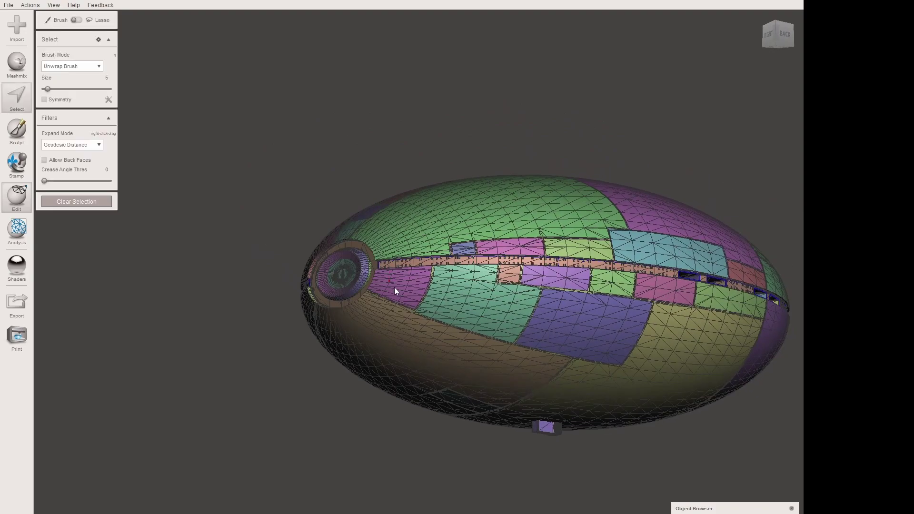
click(395, 287)
click(461, 300)
click(554, 284)
click(571, 315)
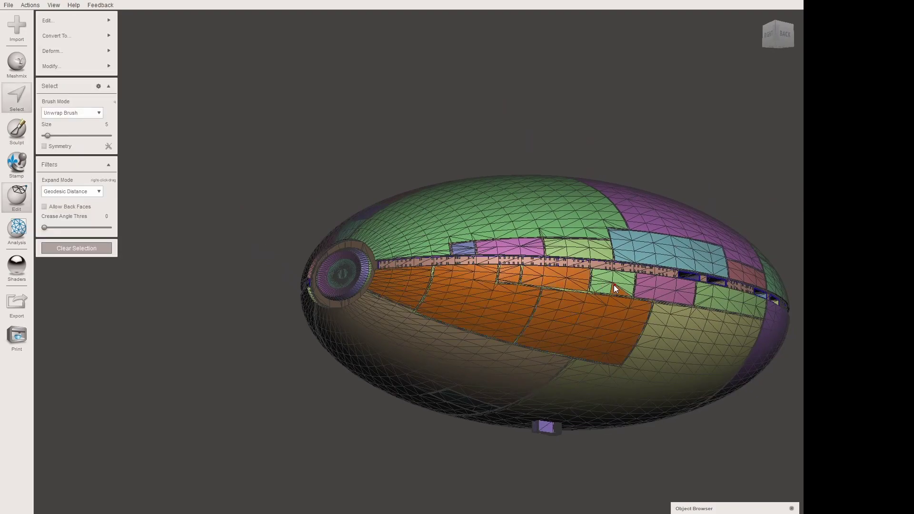
click(672, 289)
middle_drag(672, 288, 472, 310)
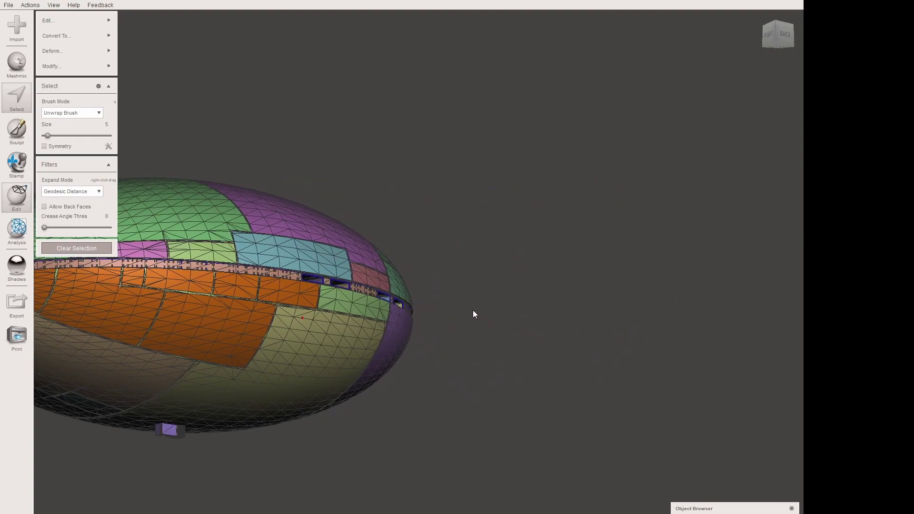
click(375, 304)
Step: Inspect the selected panels from around the hull, including its ends and underside
middle_drag(378, 379, 210, 333)
right_drag(210, 334, 187, 353)
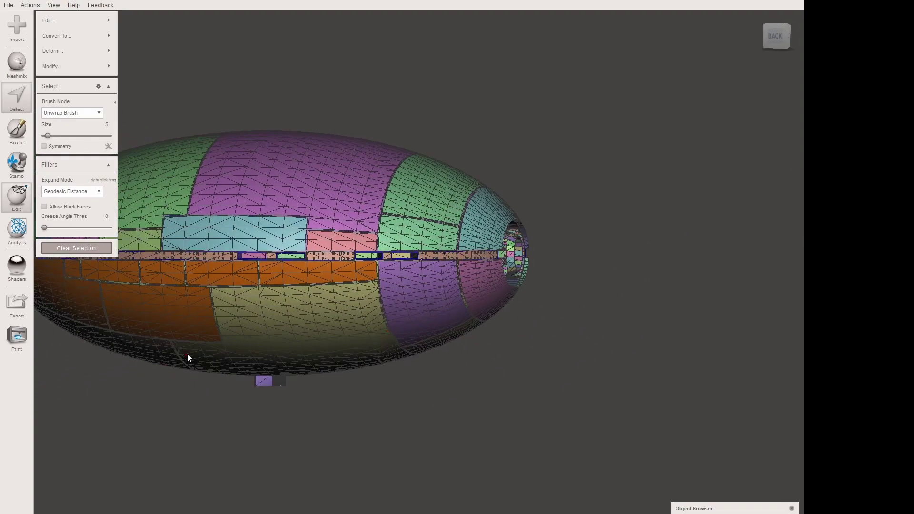
middle_drag(188, 353, 370, 381)
right_drag(370, 382, 393, 478)
middle_drag(393, 478, 449, 282)
right_drag(450, 282, 420, 301)
scroll(404, 257, up, 1)
middle_drag(393, 211, 432, 325)
scroll(433, 326, up, 5)
right_drag(434, 326, 505, 350)
middle_drag(506, 351, 431, 307)
right_drag(431, 307, 441, 354)
scroll(441, 353, down, 3)
mouse_move(390, 319)
middle_down()
mouse_move(487, 342)
mouse_move(395, 308)
middle_up()
right_drag(395, 308, 381, 336)
middle_drag(382, 337, 457, 354)
right_drag(457, 353, 408, 341)
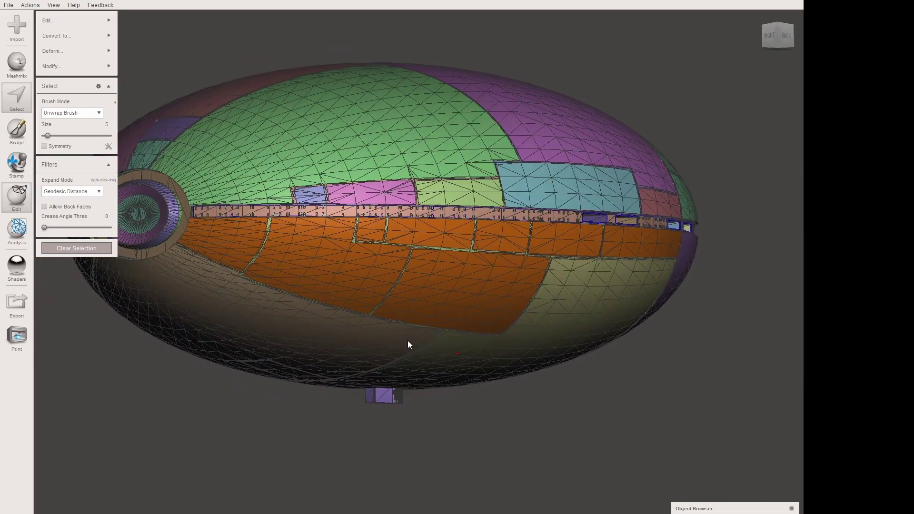
Step: Extrude the selected panels below the seam with a 0.3 mm offset, accept it and clear the selection
key(d)
right_drag(249, 155, 319, 232)
click(81, 34)
key(BackSpace)
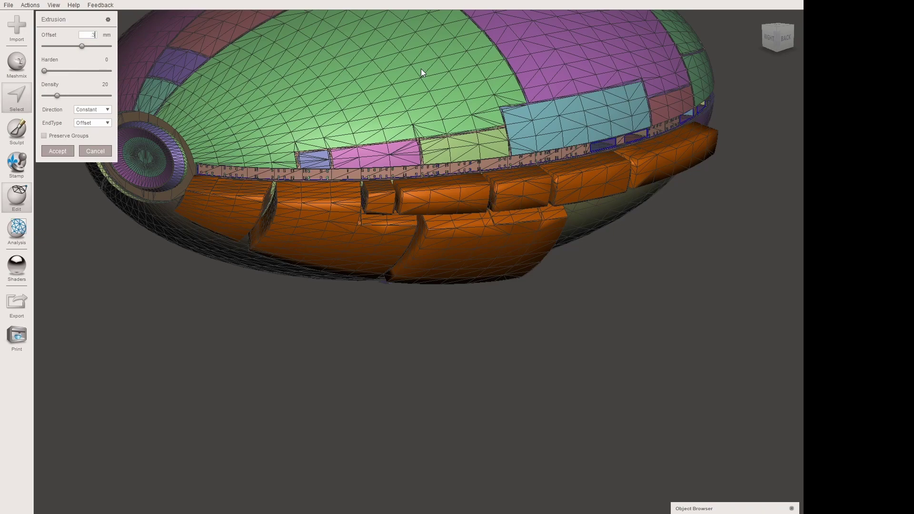
key(Return)
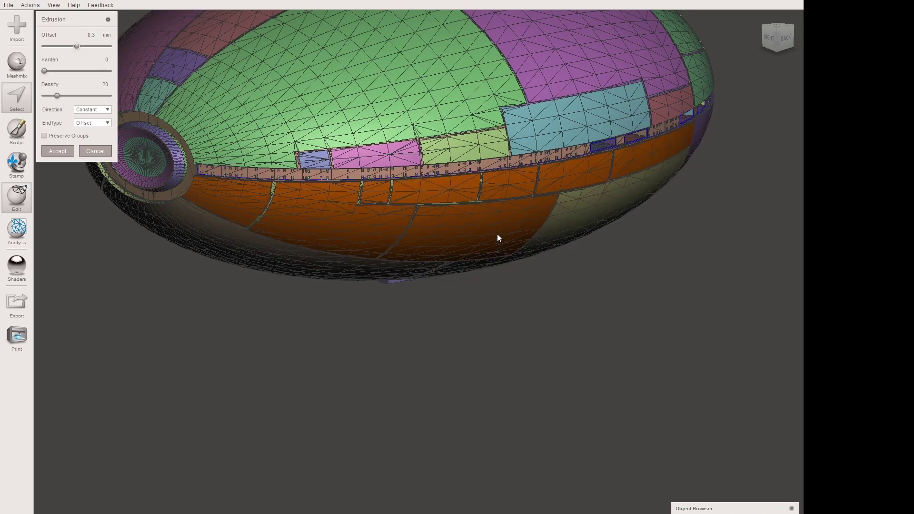
right_drag(497, 233, 448, 167)
click(57, 155)
middle_drag(578, 256, 438, 232)
right_drag(533, 233, 500, 281)
key(Escape)
Step: Select the row of small panels just above the hull's side seam
double_click(276, 152)
double_click(325, 156)
click(410, 152)
mouse_move(410, 152)
right_down()
mouse_move(578, 168)
mouse_move(653, 210)
mouse_move(363, 163)
mouse_move(219, 159)
mouse_move(394, 220)
mouse_move(423, 185)
mouse_move(657, 394)
mouse_move(573, 310)
mouse_move(541, 245)
mouse_move(571, 256)
mouse_move(586, 310)
mouse_move(610, 310)
mouse_move(570, 328)
mouse_move(594, 353)
mouse_move(573, 342)
mouse_move(565, 312)
mouse_move(538, 359)
mouse_move(606, 301)
mouse_move(526, 259)
mouse_move(550, 384)
right_up()
scroll(581, 352, down, 3)
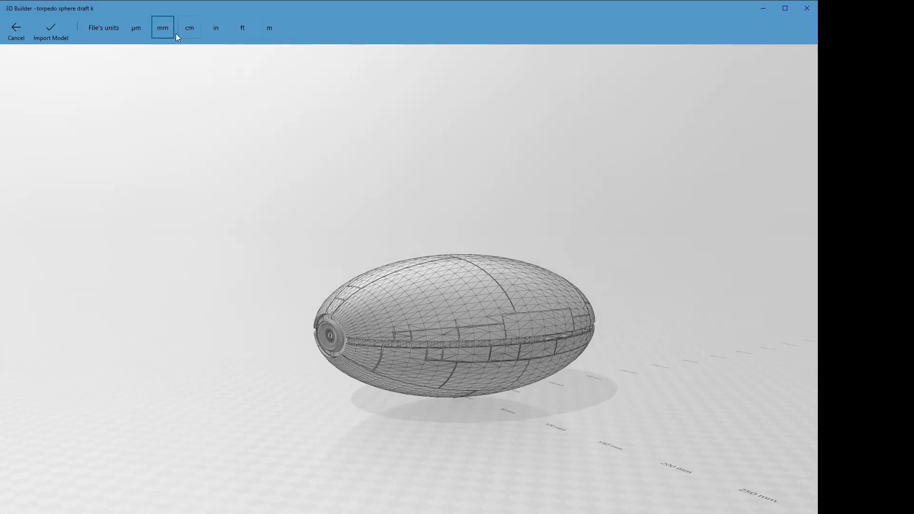
Step: Switch to 3D Builder and import the "torpedo sphere draft k" model with millimetres as the file's units
drag(261, 341, 357, 340)
right_drag(429, 414, 607, 508)
scroll(545, 432, down, 4)
drag(149, 156, 286, 217)
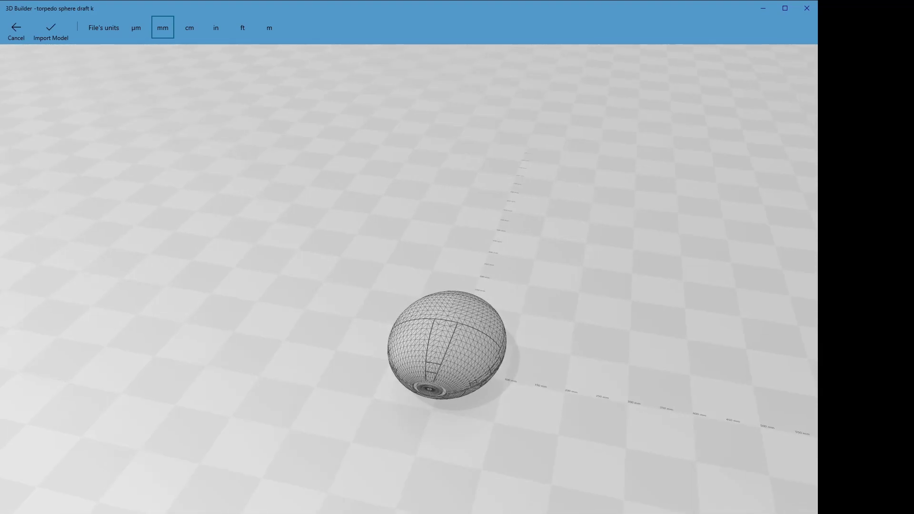
click(50, 31)
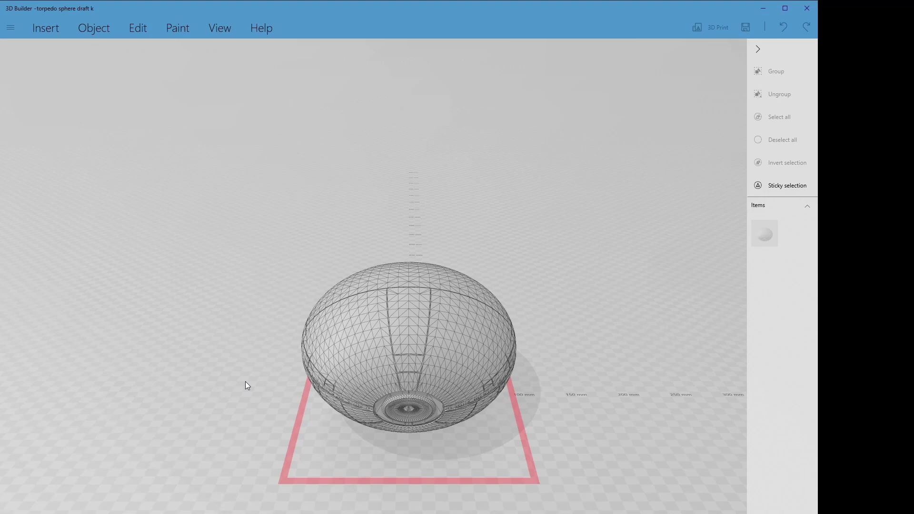
Step: Examine the imported hull's nose, side seam and end openings in 3D Builder
scroll(325, 391, up, 3)
scroll(325, 390, up, 3)
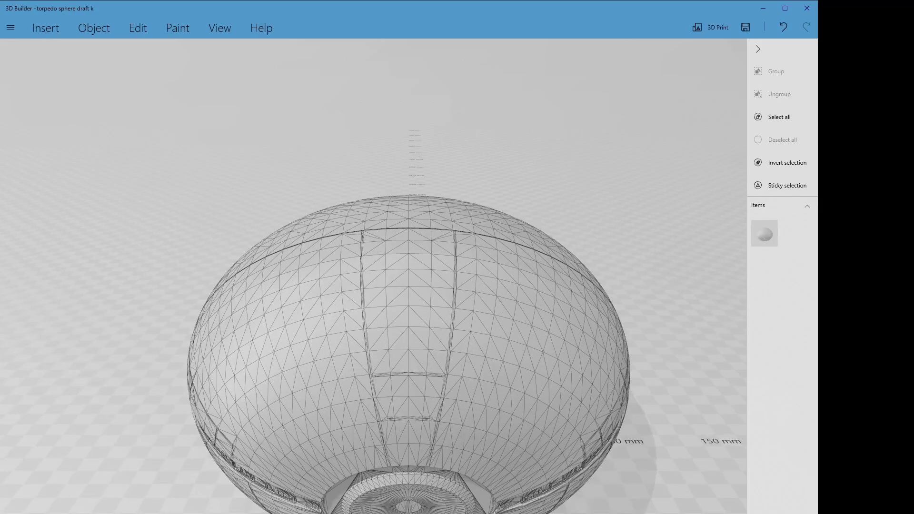
right_drag(509, 511, 457, 494)
drag(457, 494, 410, 446)
scroll(407, 446, up, 4)
right_drag(407, 449, 460, 385)
right_drag(475, 383, 515, 387)
drag(515, 387, 241, 440)
scroll(241, 441, down, 3)
drag(624, 464, 455, 487)
right_drag(455, 487, 253, 441)
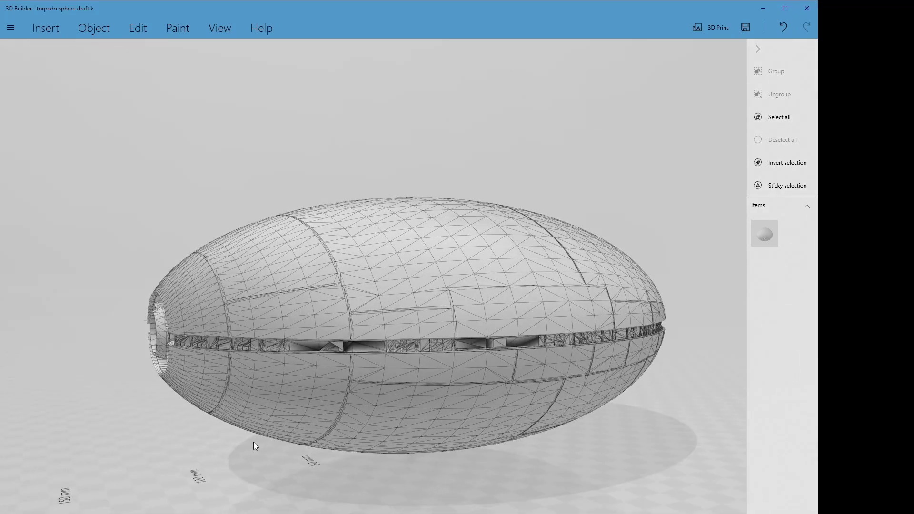
right_drag(333, 363, 524, 419)
Step: Save the imported hull as a new file
click(14, 26)
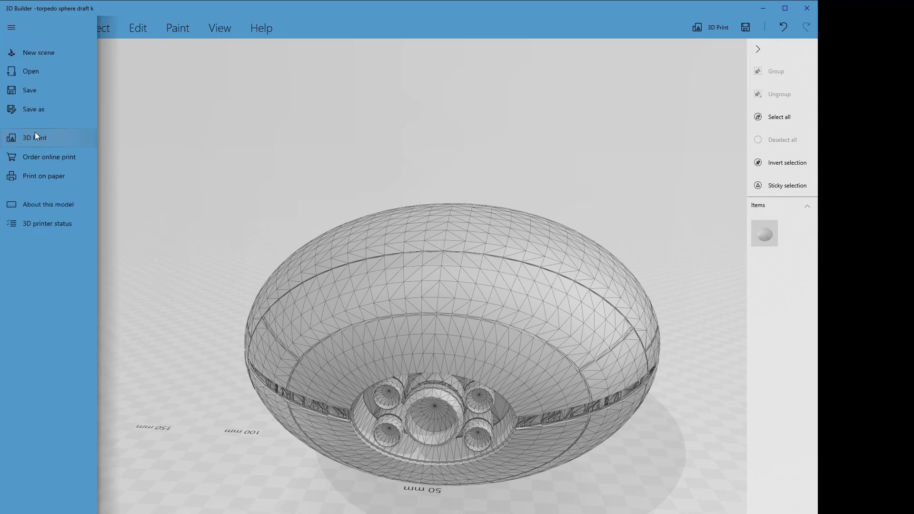
click(35, 110)
click(390, 343)
Step: Switch back to Meshmixer, clear the selection and auto-repair all mesh defects with Inspector using Flat Fill
right_drag(468, 379, 558, 391)
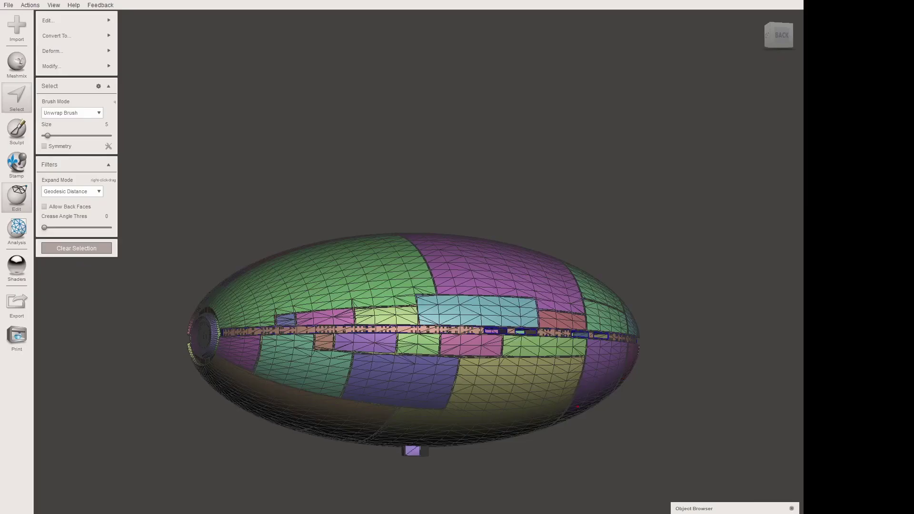
right_drag(577, 407, 489, 507)
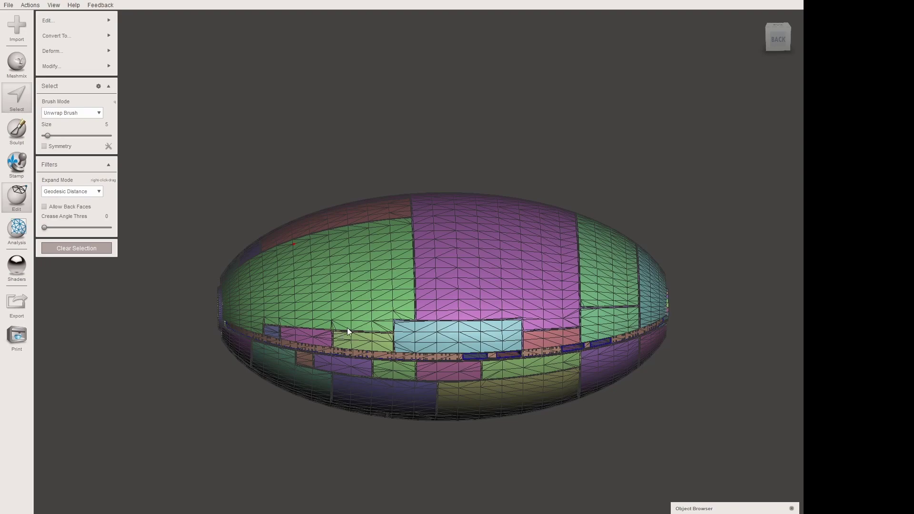
key(Escape)
right_drag(390, 356, 433, 464)
key(i)
right_drag(508, 408, 644, 399)
scroll(571, 400, up, 6)
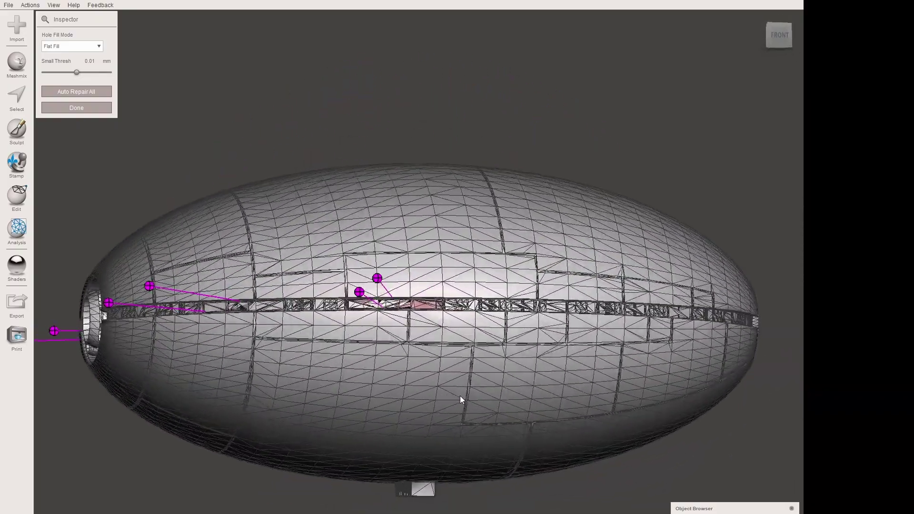
click(86, 93)
Step: Examine the hull's seam band and side panels after the automatic repair
right_drag(545, 451, 445, 431)
right_drag(595, 373, 328, 371)
scroll(591, 425, up, 3)
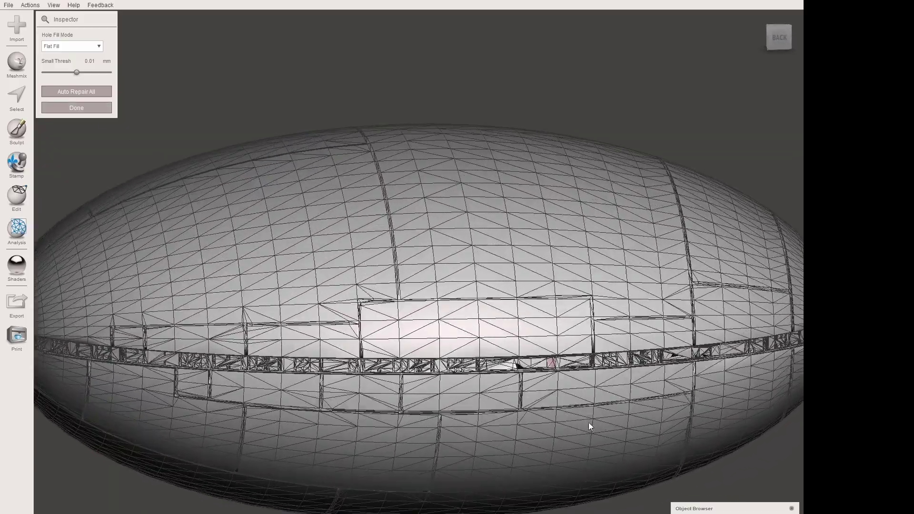
middle_drag(592, 427, 502, 391)
right_drag(486, 386, 512, 384)
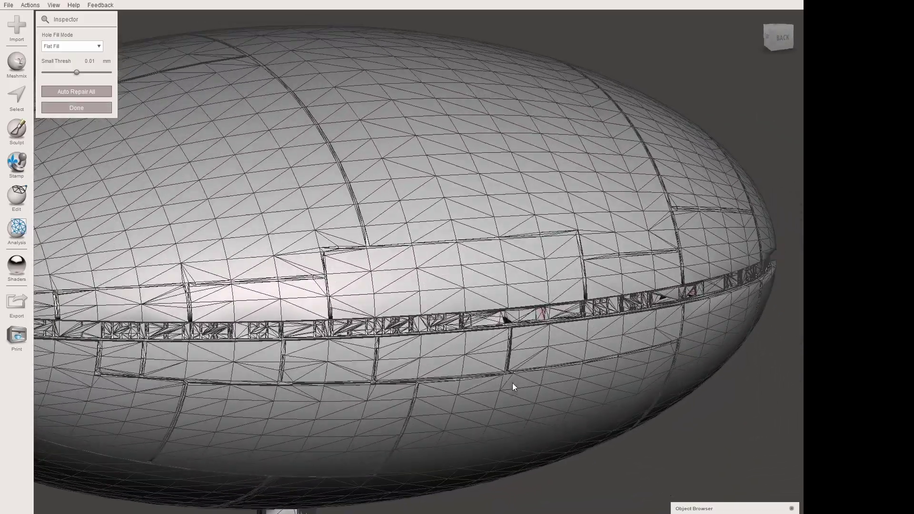
Step: Close the Inspector and generate face groups on the hull by edge angle with an angle threshold of 10
click(87, 109)
click(24, 185)
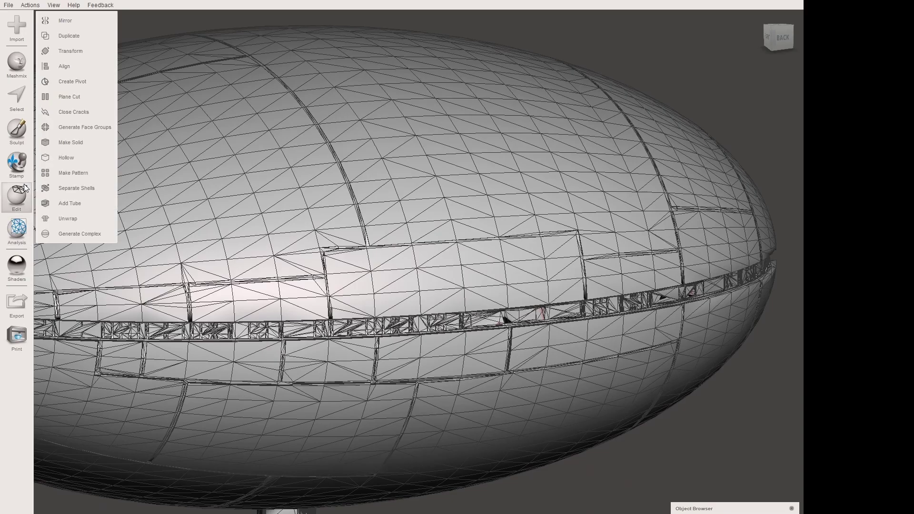
click(72, 128)
scroll(581, 368, up, 5)
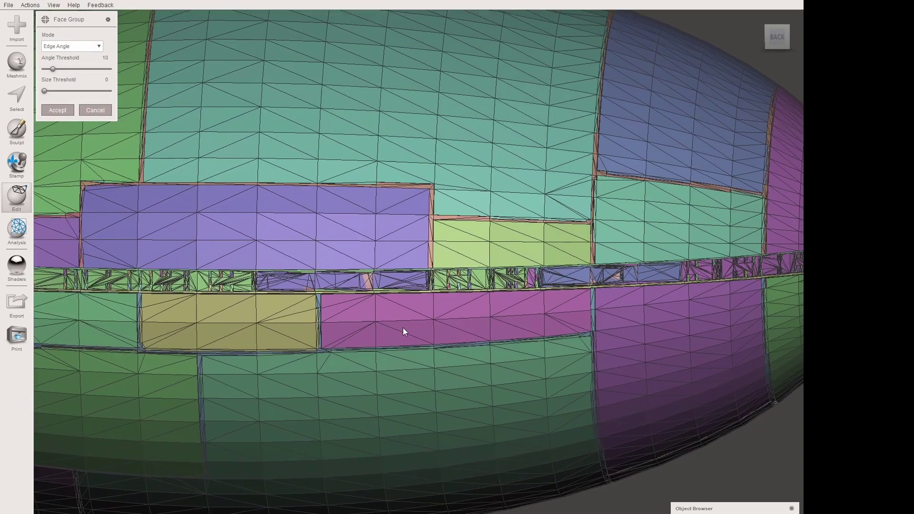
Step: Examine the generated face groups on the panels and along the seam band around the hull's side and nose
scroll(403, 328, up, 1)
middle_drag(403, 328, 461, 316)
right_drag(461, 316, 418, 304)
scroll(502, 233, up, 1)
right_drag(502, 233, 161, 287)
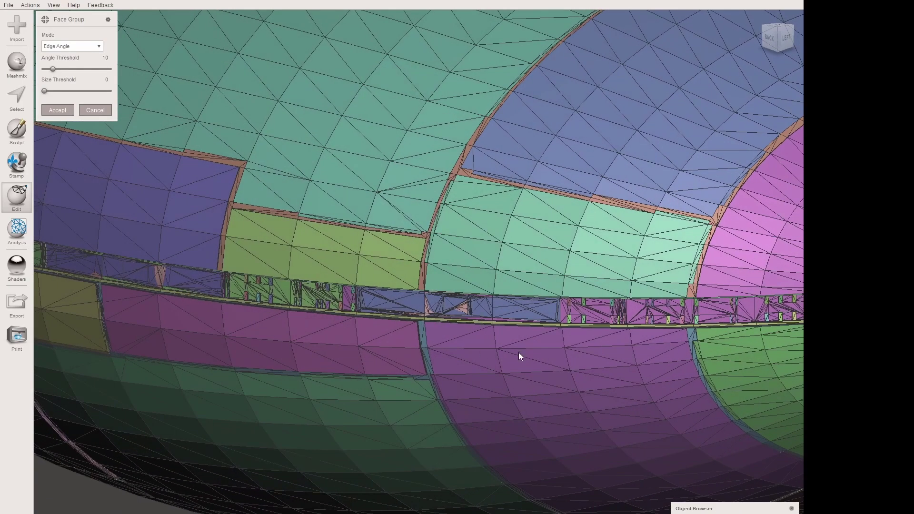
scroll(596, 328, down, 1)
right_drag(714, 290, 515, 271)
scroll(539, 250, up, 2)
right_drag(401, 259, 421, 258)
scroll(348, 272, up, 2)
Step: Select faces of recessed panels in the seam band to check their grouping, clearing the selection each time
key(s)
click(355, 251)
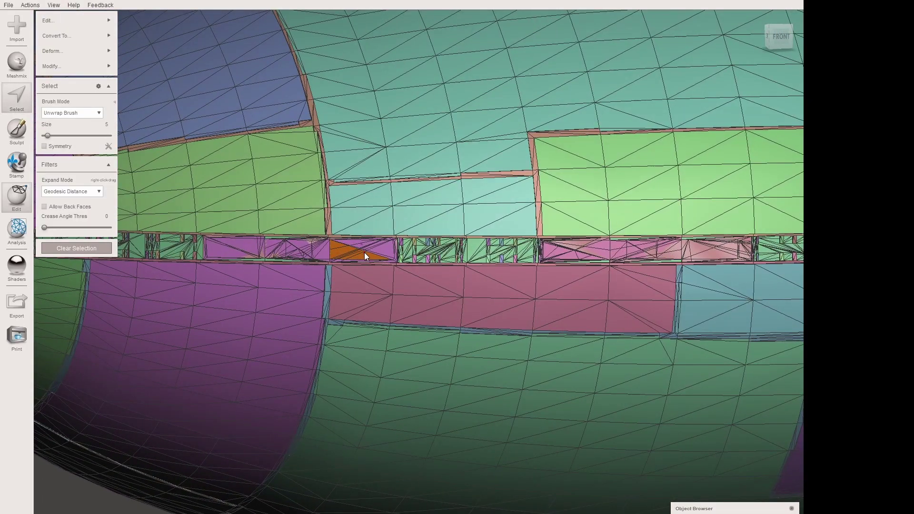
double_click(365, 256)
right_drag(370, 258, 646, 347)
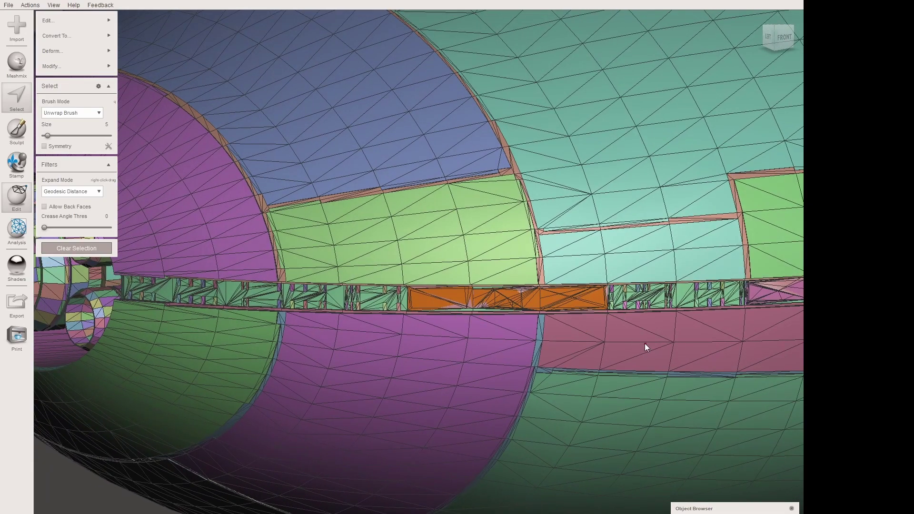
middle_drag(645, 343, 525, 328)
key(Escape)
double_click(644, 290)
middle_drag(686, 362, 621, 381)
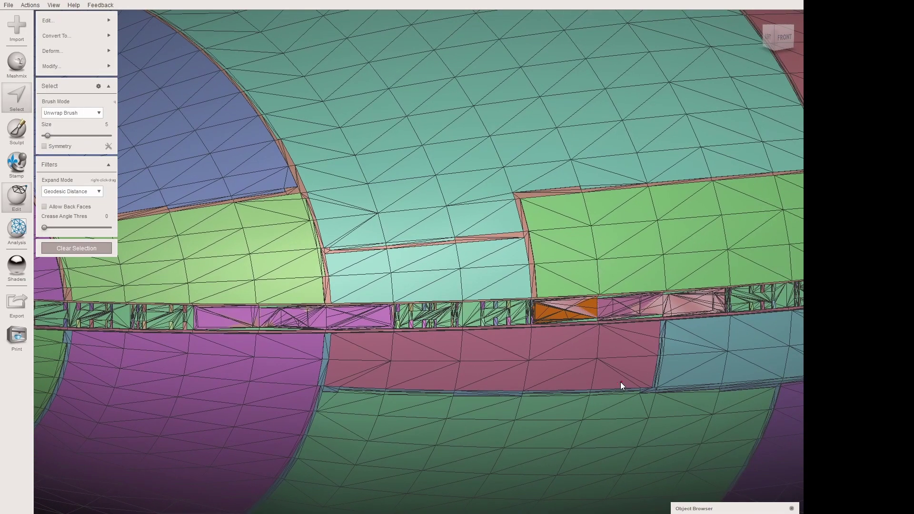
key(Escape)
right_drag(575, 370, 741, 384)
right_drag(633, 387, 525, 327)
scroll(557, 410, down, 5)
scroll(555, 412, down, 2)
scroll(589, 384, down, 2)
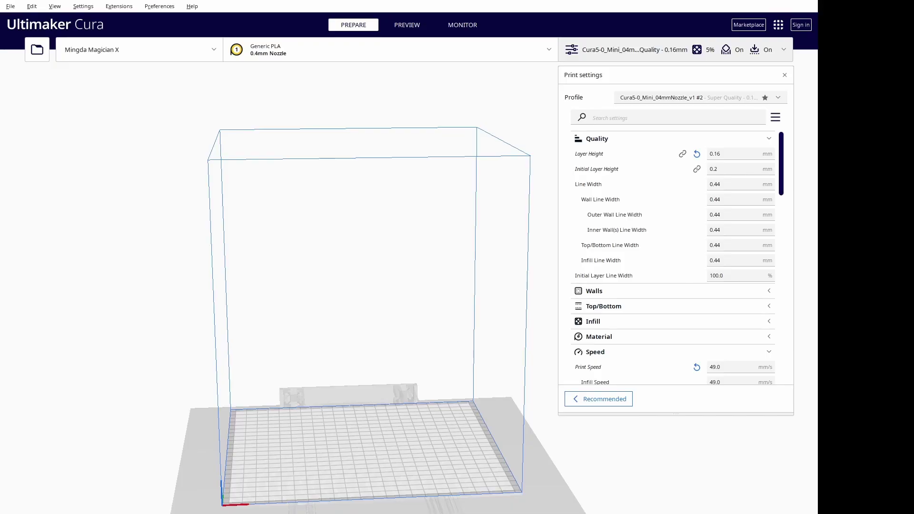
right_drag(414, 343, 404, 510)
scroll(433, 434, up, 5)
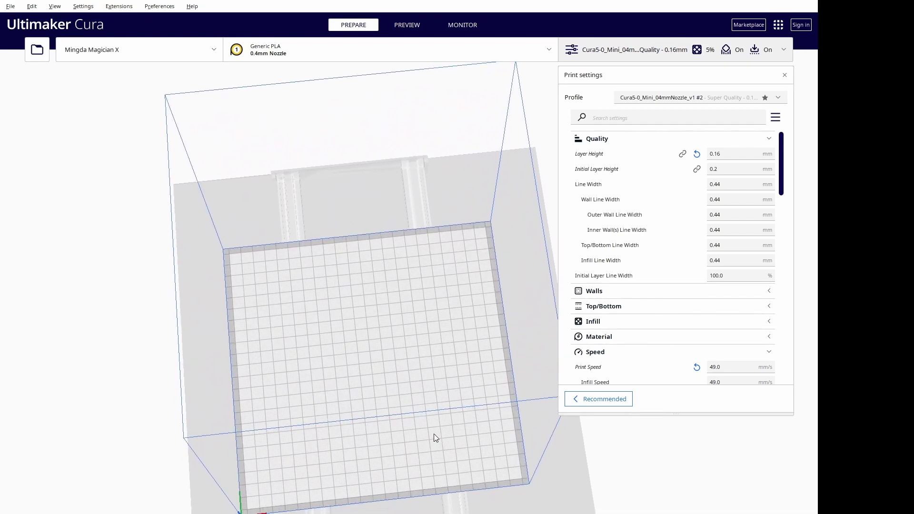
right_drag(433, 434, 398, 368)
scroll(399, 372, down, 6)
right_drag(329, 470, 371, 276)
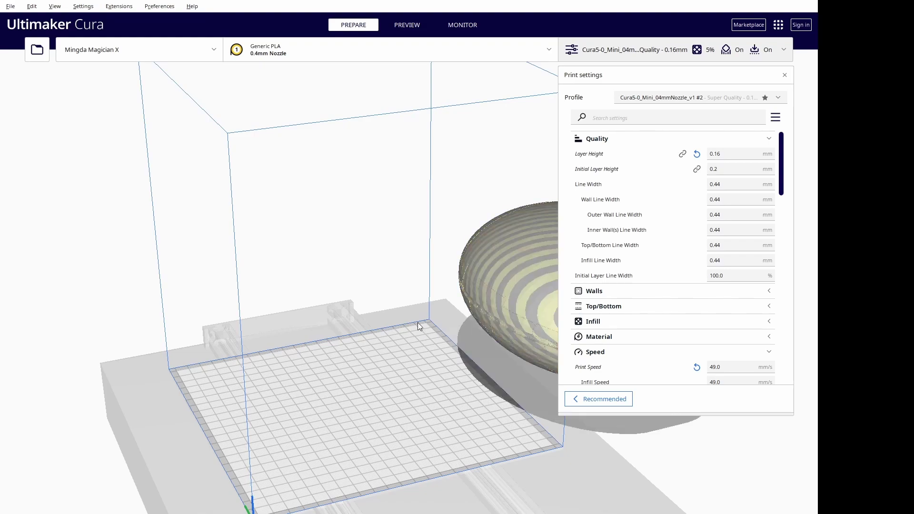
Step: In Ultimaker Cura, select the loaded hull and rotate it so it stands upright on one end
right_drag(417, 323, 412, 365)
middle_drag(412, 365, 317, 379)
right_drag(318, 379, 417, 327)
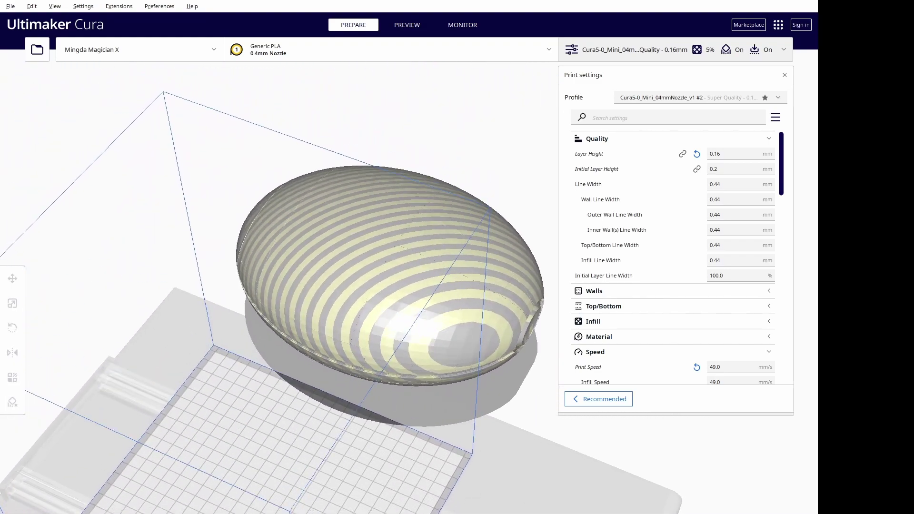
right_click(232, 496)
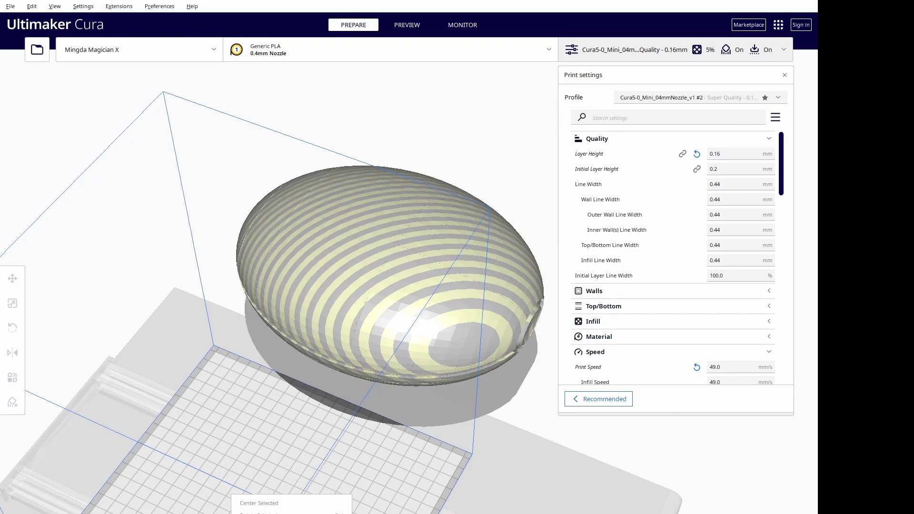
click(404, 281)
key(r)
right_drag(393, 307, 379, 243)
drag(339, 233, 238, 353)
right_drag(384, 309, 395, 380)
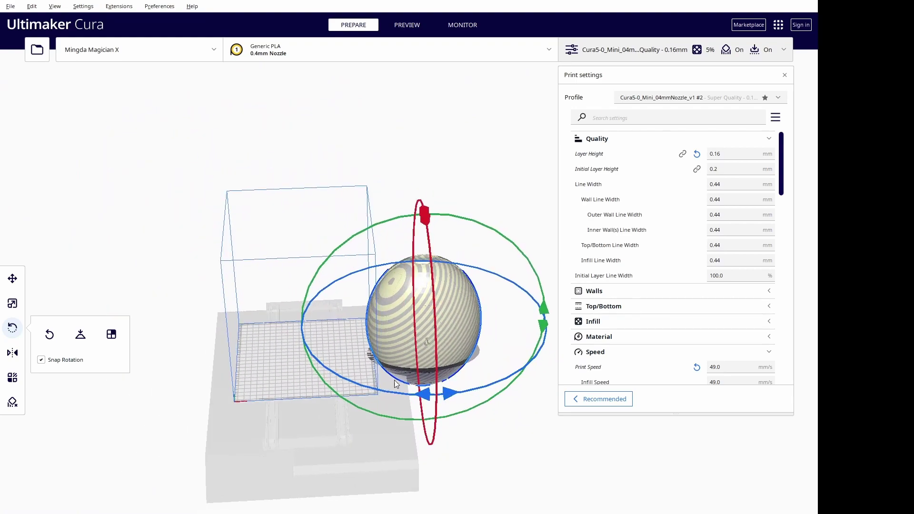
Step: Arrange all models so the upright hull stands on the build plate
right_click(253, 374)
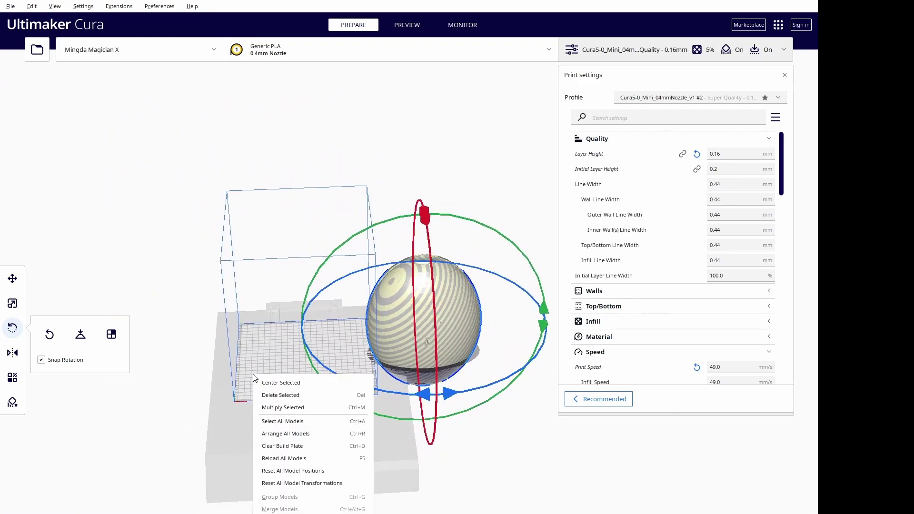
click(305, 440)
right_drag(306, 440, 460, 445)
scroll(321, 419, up, 3)
right_drag(322, 419, 435, 409)
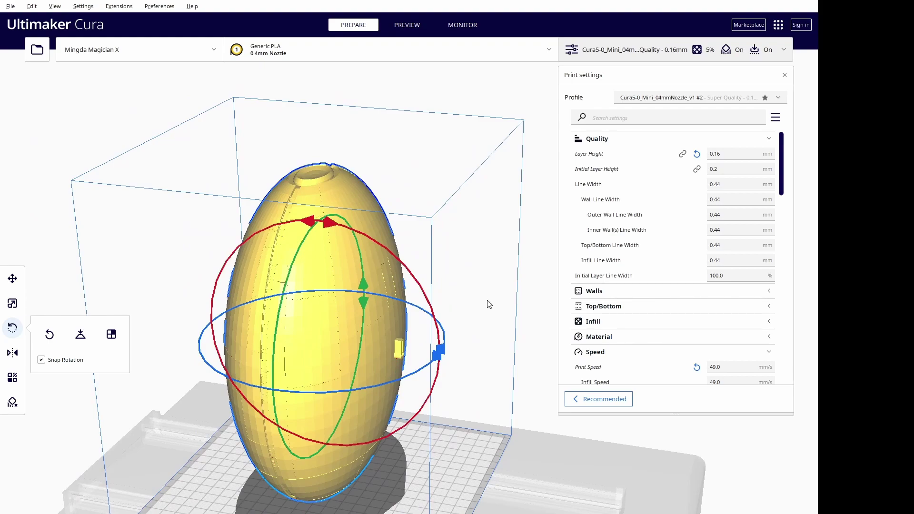
Step: Set the layer height to 0.2 mm
click(736, 156)
key(BackSpace)
key(BackSpace)
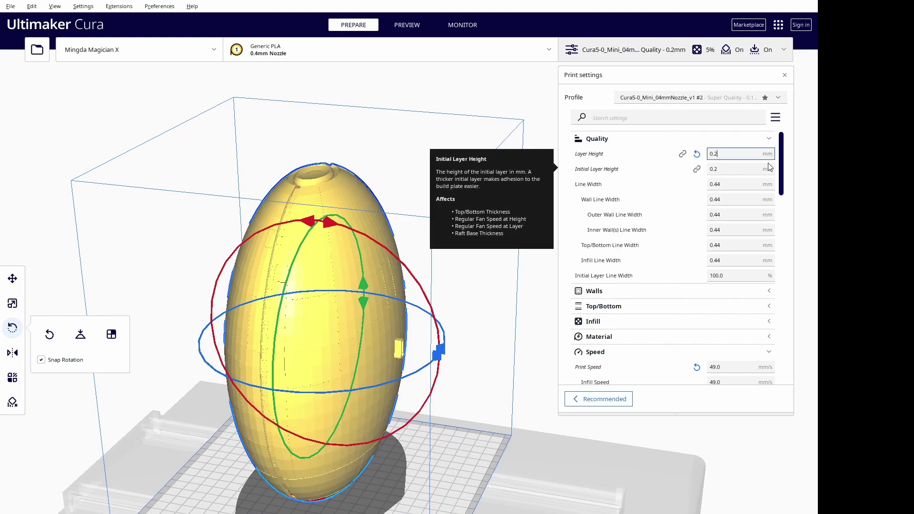
right_drag(428, 386, 309, 405)
middle_drag(309, 405, 359, 424)
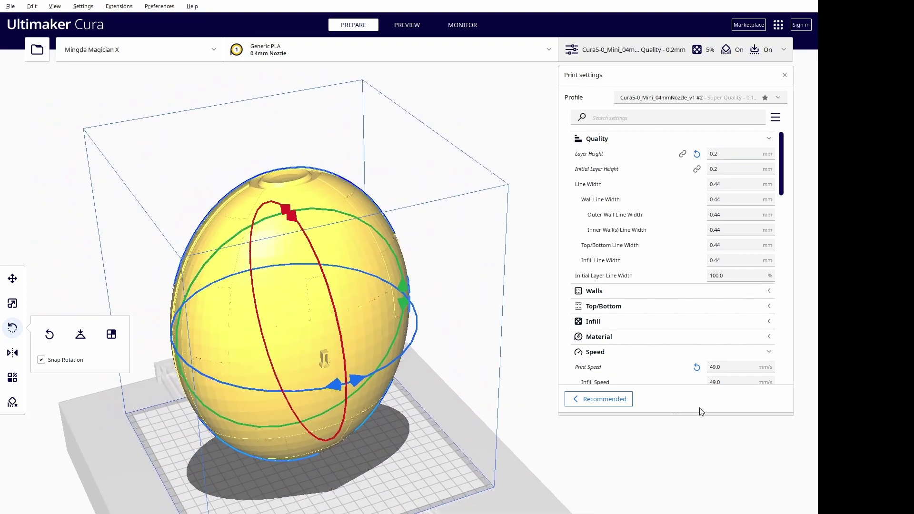
Step: Review the speed, material and support print settings, collapsing the Material and Speed groups
right_drag(701, 412, 767, 322)
scroll(767, 323, down, 3)
right_drag(454, 352, 362, 381)
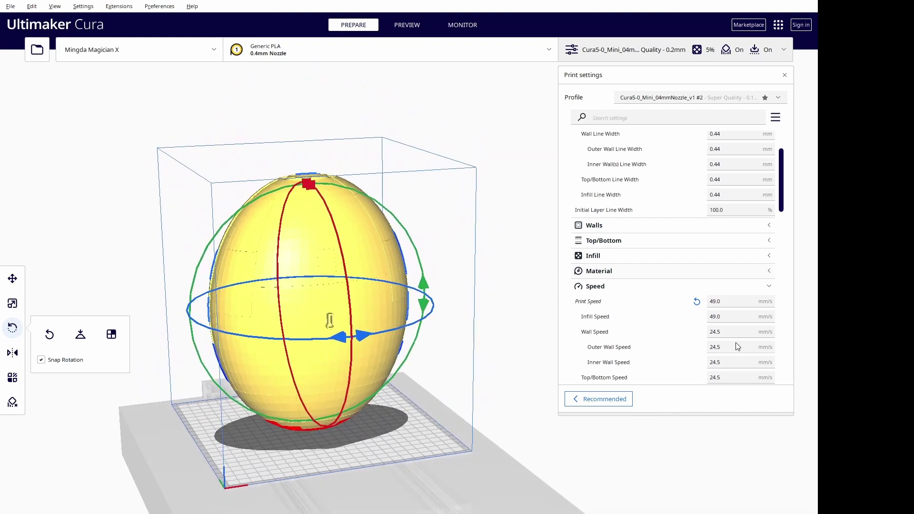
click(769, 272)
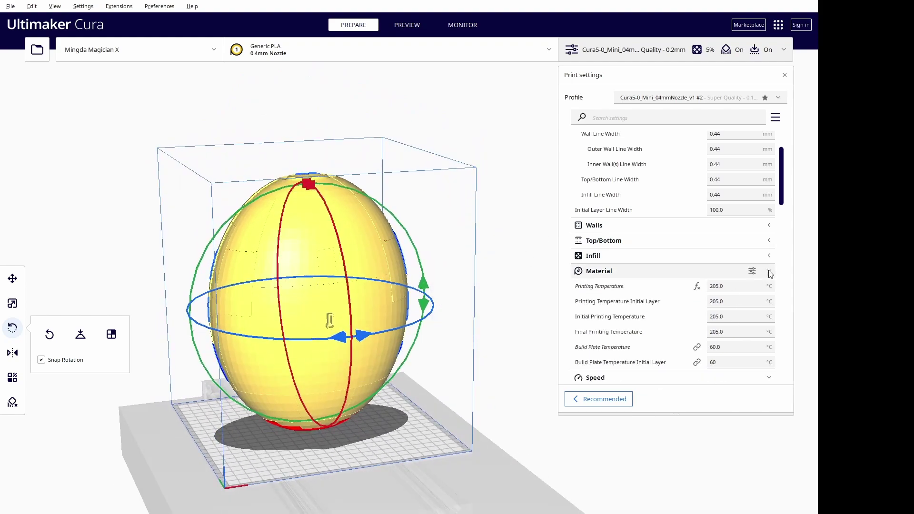
click(770, 272)
click(769, 287)
scroll(752, 305, down, 2)
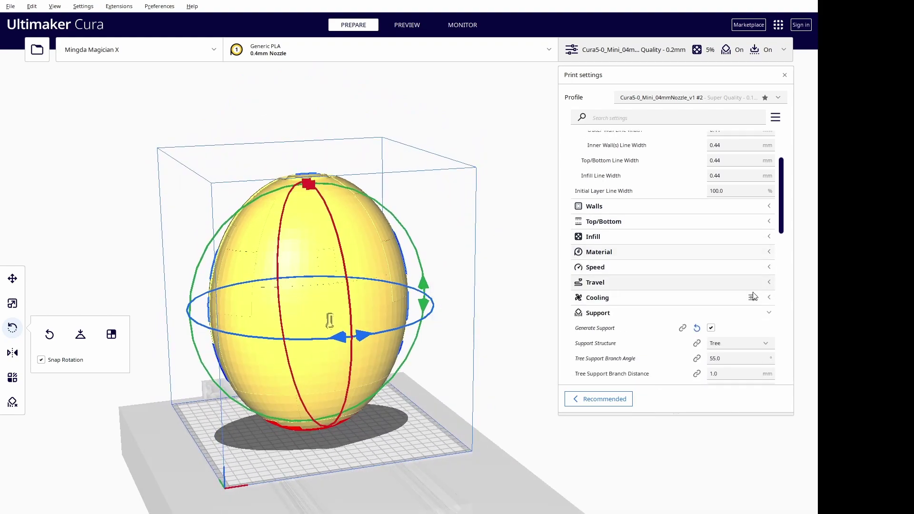
scroll(430, 442, down, 2)
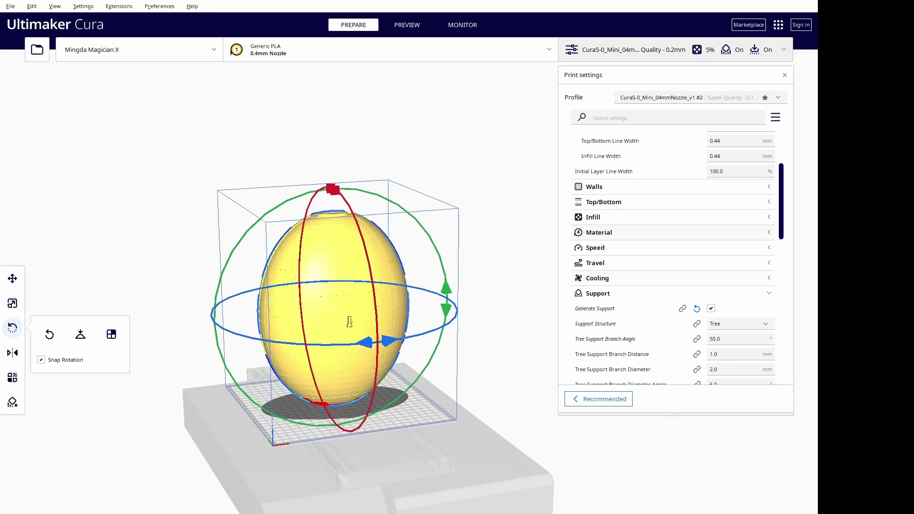
Step: Examine the upright hull's end opening, seam band and attached small part on the build plate
middle_drag(381, 361, 549, 453)
right_drag(549, 453, 533, 449)
scroll(532, 448, up, 4)
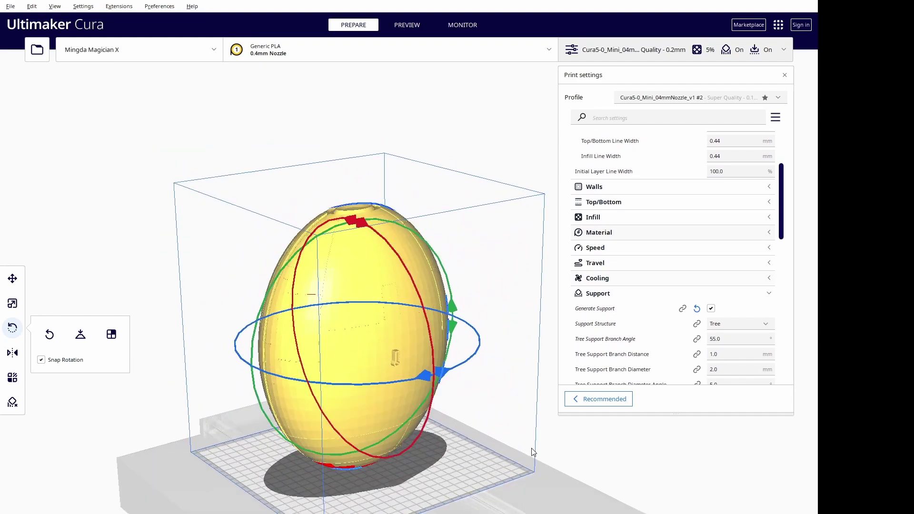
middle_drag(531, 448, 463, 459)
right_drag(465, 461, 497, 435)
scroll(481, 424, up, 4)
scroll(497, 435, down, 2)
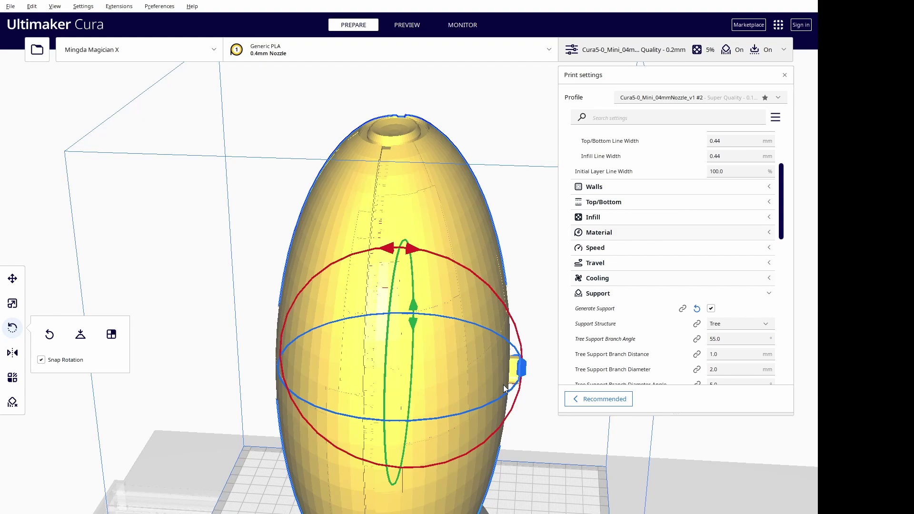
scroll(406, 333, up, 3)
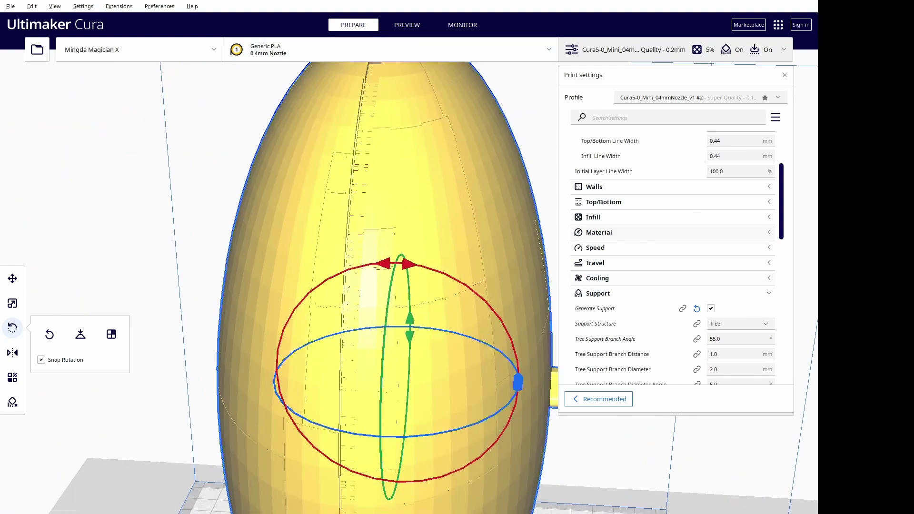
right_drag(493, 314, 414, 310)
scroll(415, 309, down, 2)
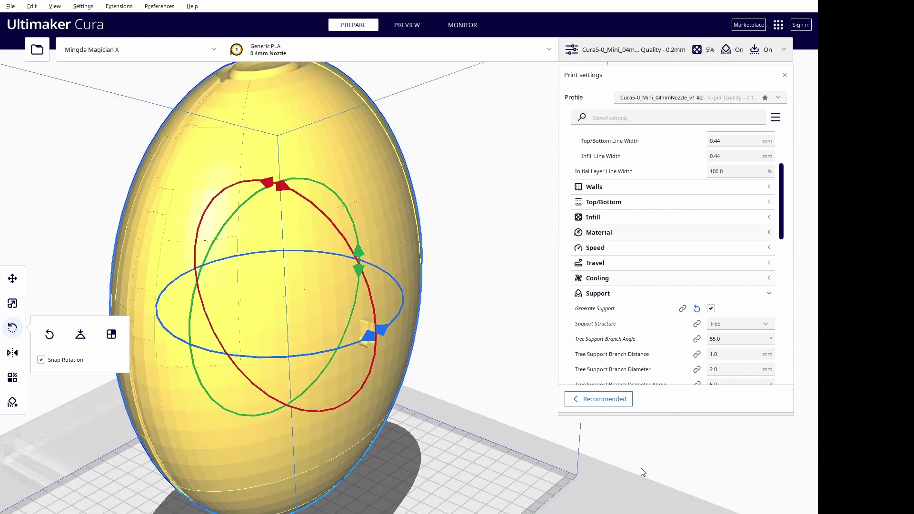
Step: Slice the hull and show its layer preview with the supports beneath the small attached part
click(475, 429)
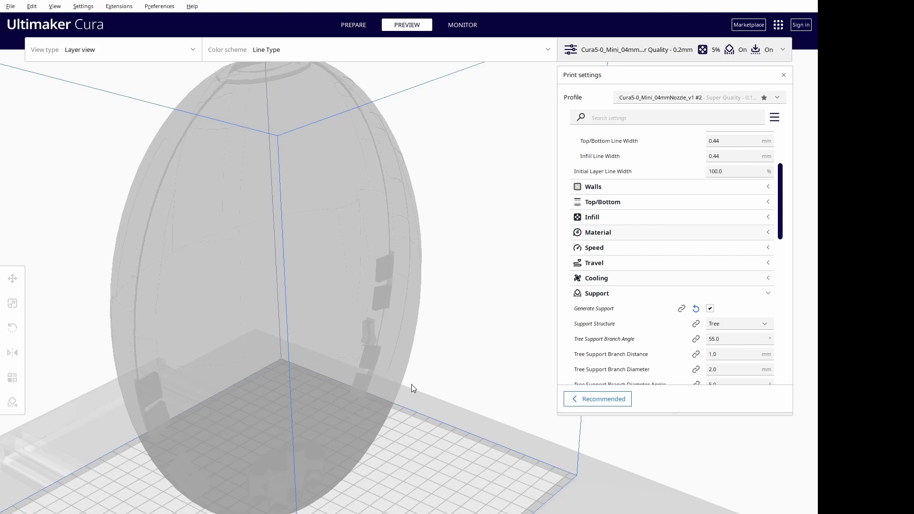
right_drag(374, 414, 441, 414)
scroll(348, 445, down, 3)
scroll(442, 414, up, 4)
right_drag(392, 379, 479, 476)
right_drag(366, 427, 269, 282)
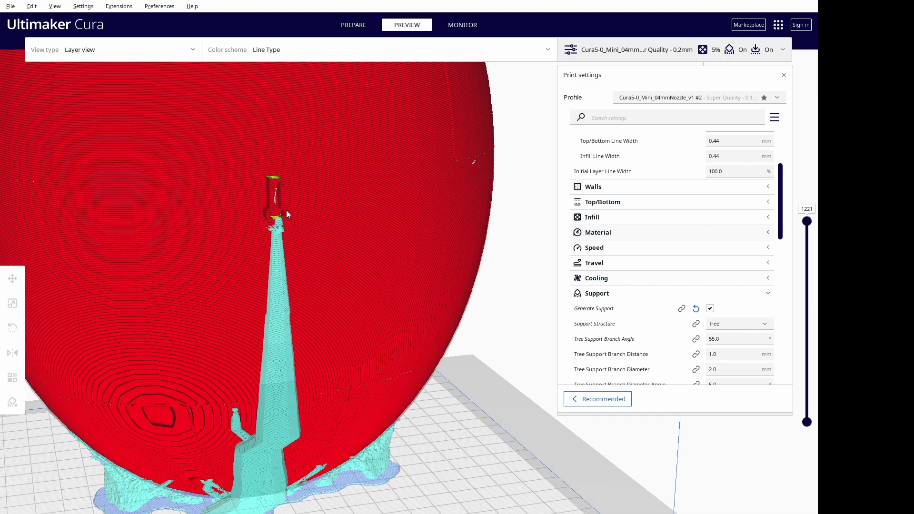
Step: Examine the sliced hull's tree supports, side surface and end opening in the layer preview
scroll(282, 234, down, 5)
right_drag(282, 235, 336, 305)
scroll(336, 305, down, 7)
middle_drag(336, 304, 347, 387)
right_drag(347, 387, 286, 318)
scroll(350, 428, up, 6)
scroll(286, 318, down, 5)
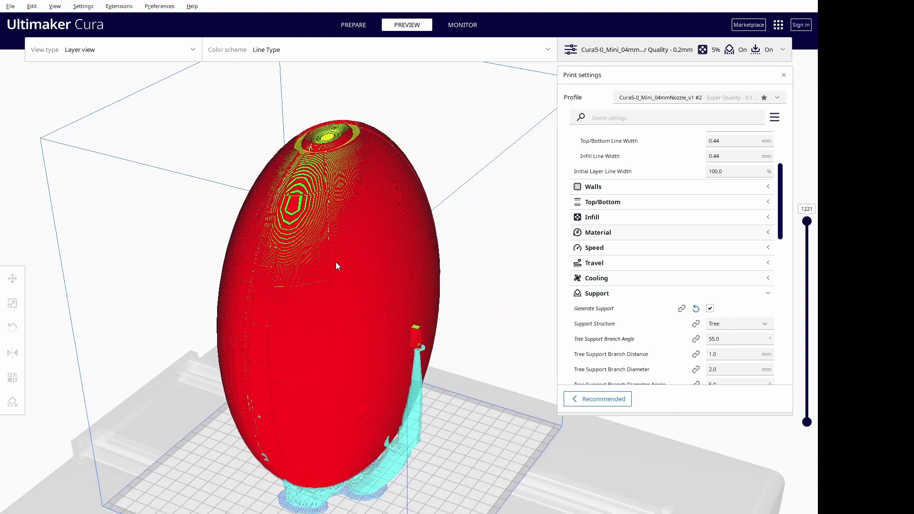